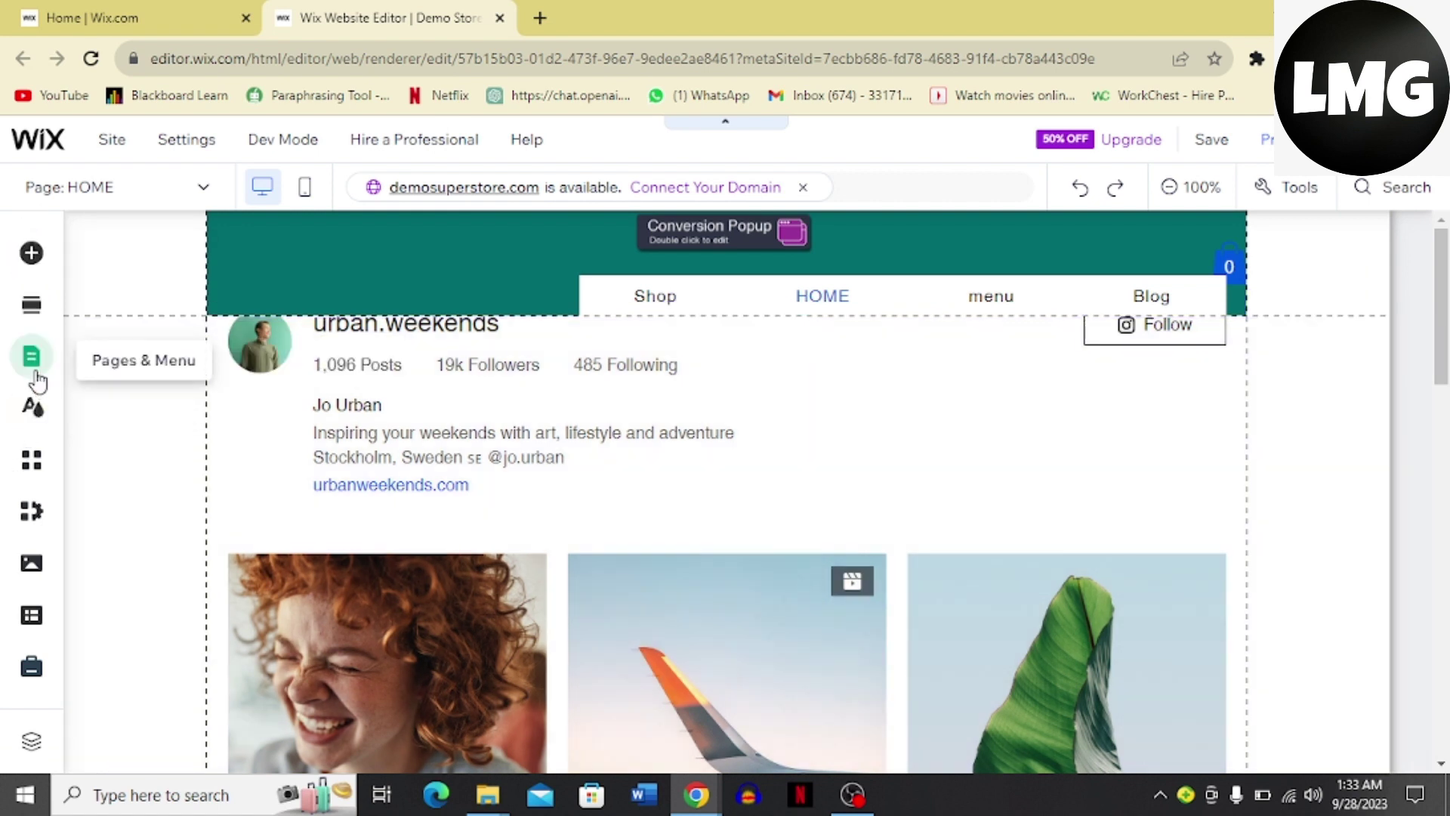
Step: Open SEO basics for the HOME page, showing title tag 'HOME | Demo Store'
{"action": "left_click", "coordinate": [31, 358]}
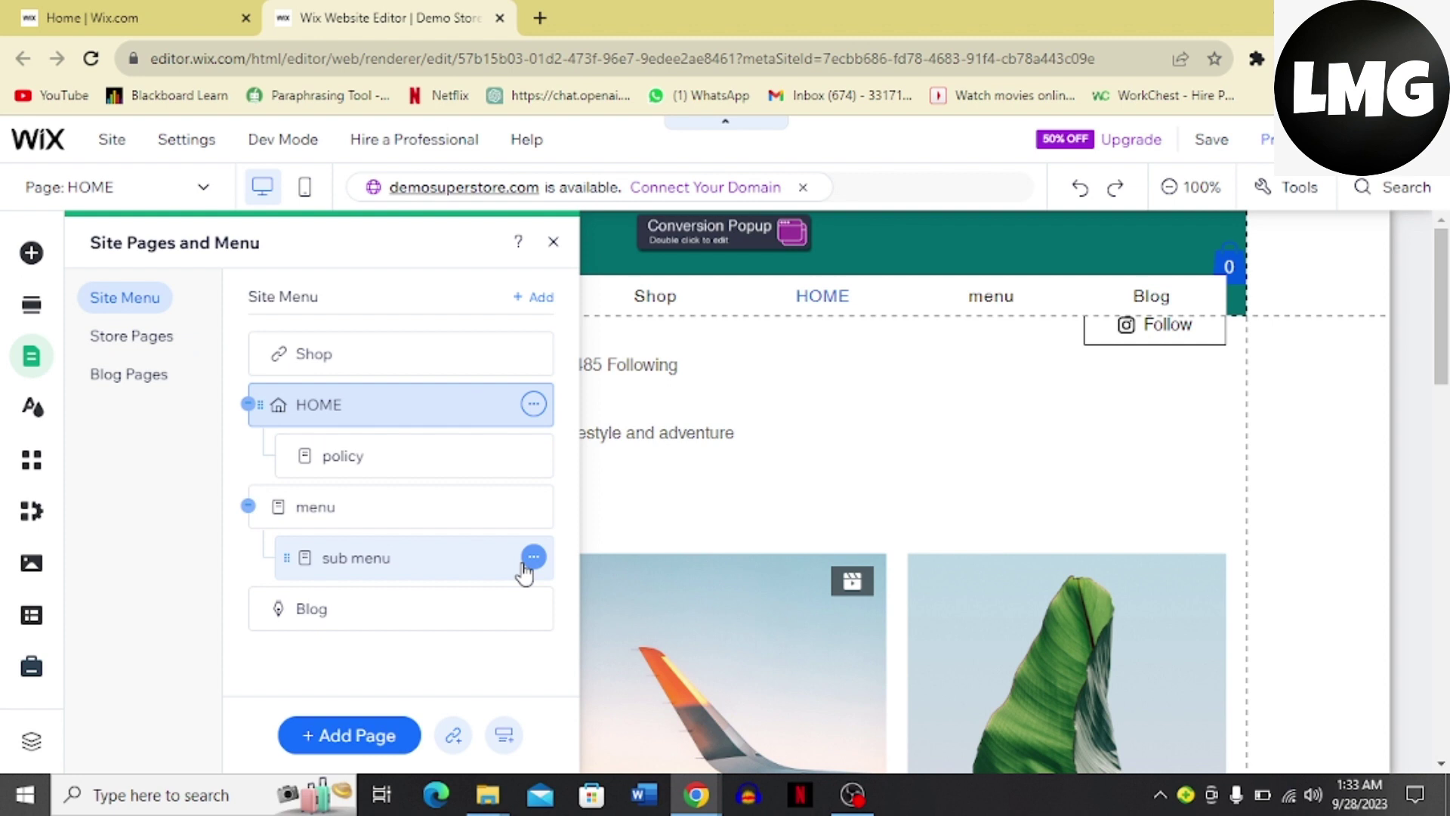
{"action": "left_click", "coordinate": [534, 404]}
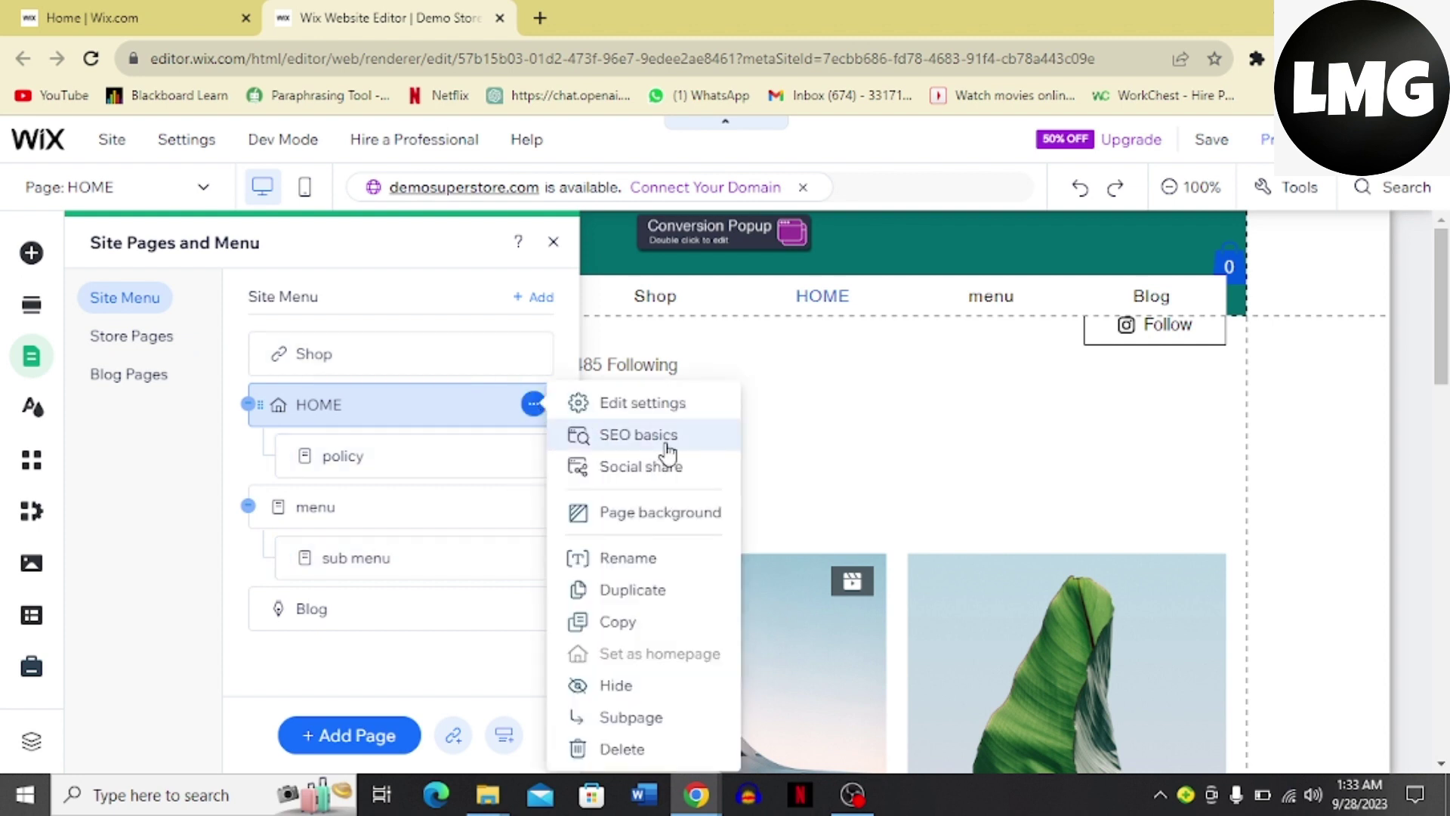
{"action": "left_click", "coordinate": [637, 434]}
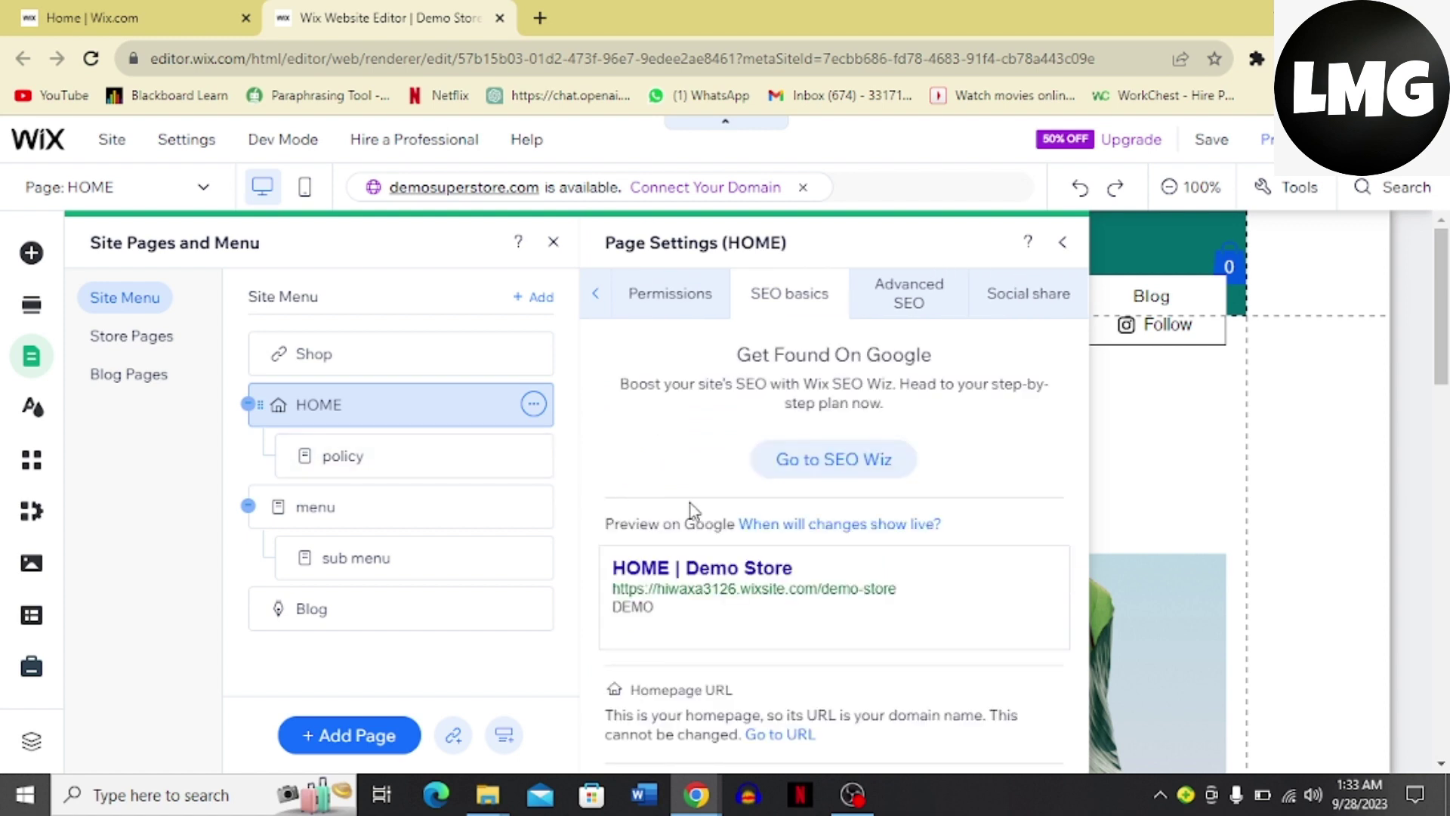
{"action": "scroll", "coordinate": [691, 510], "scroll_direction": "down", "scroll_amount": 1}
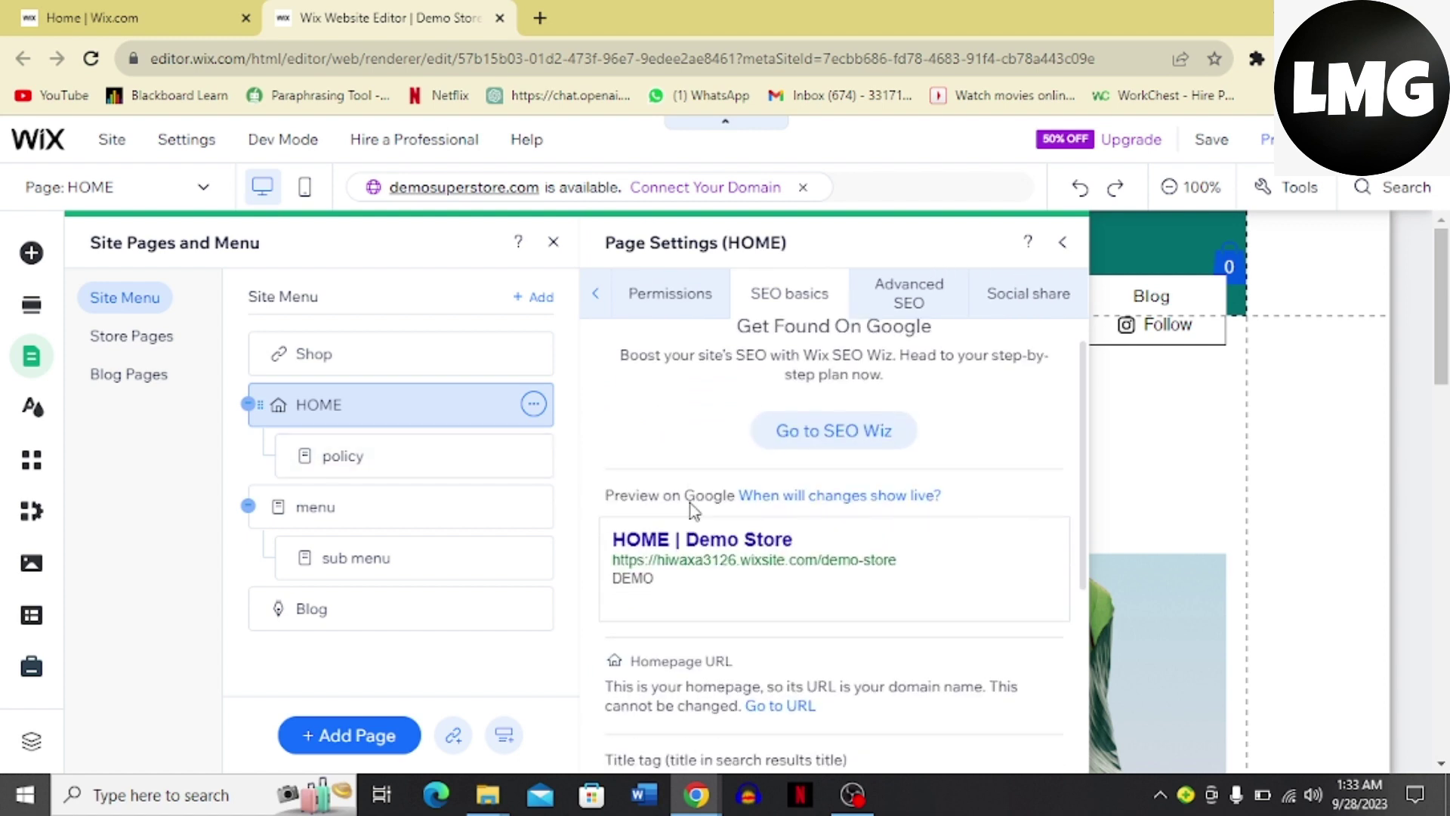
{"action": "scroll", "coordinate": [692, 510], "scroll_direction": "down", "scroll_amount": 3}
{"action": "scroll", "coordinate": [697, 522], "scroll_direction": "down", "scroll_amount": 1}
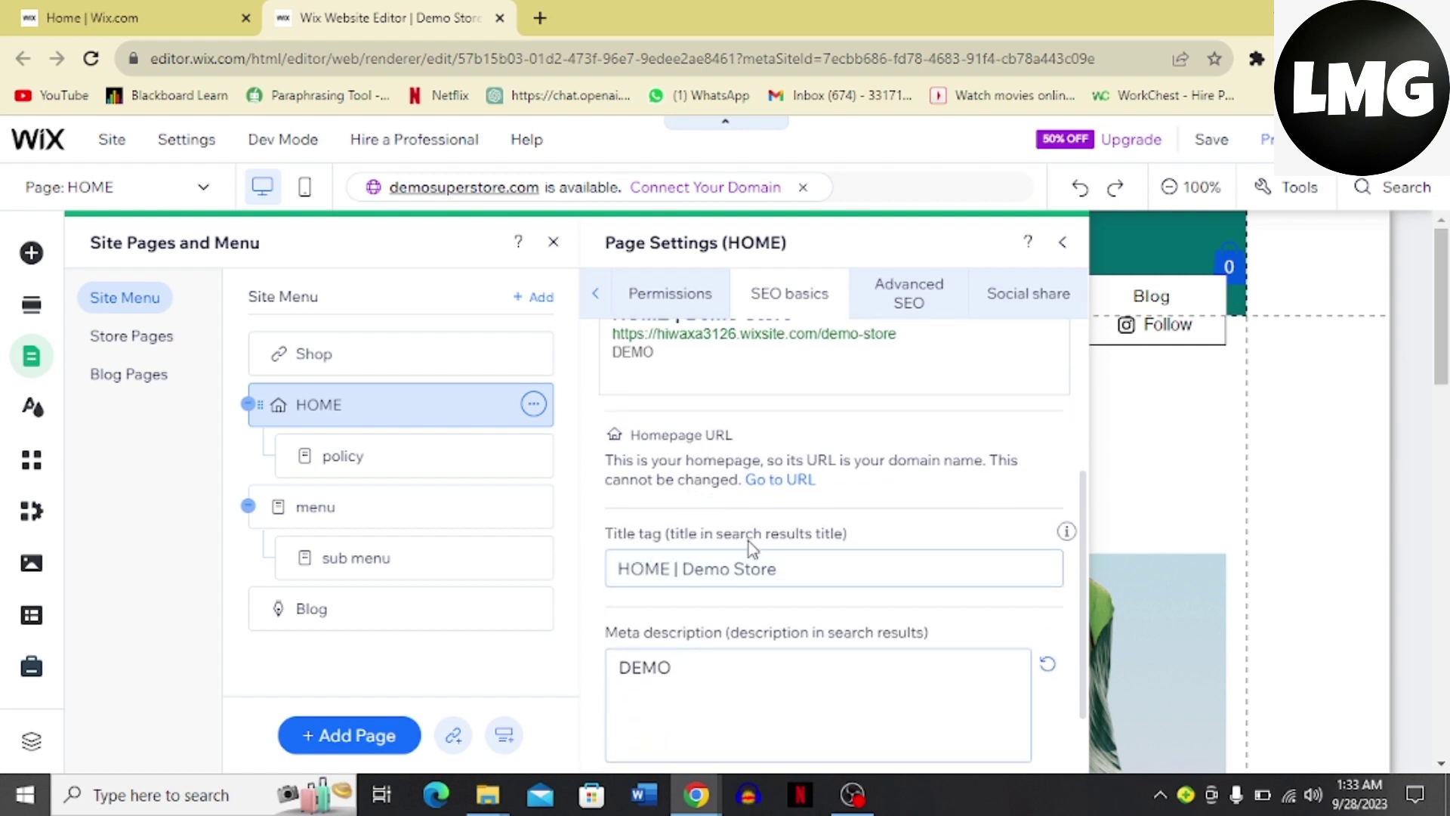
Step: Replace the HOME title tag 'HOME | Demo Store' with 'new name'
{"action": "left_click", "coordinate": [781, 568]}
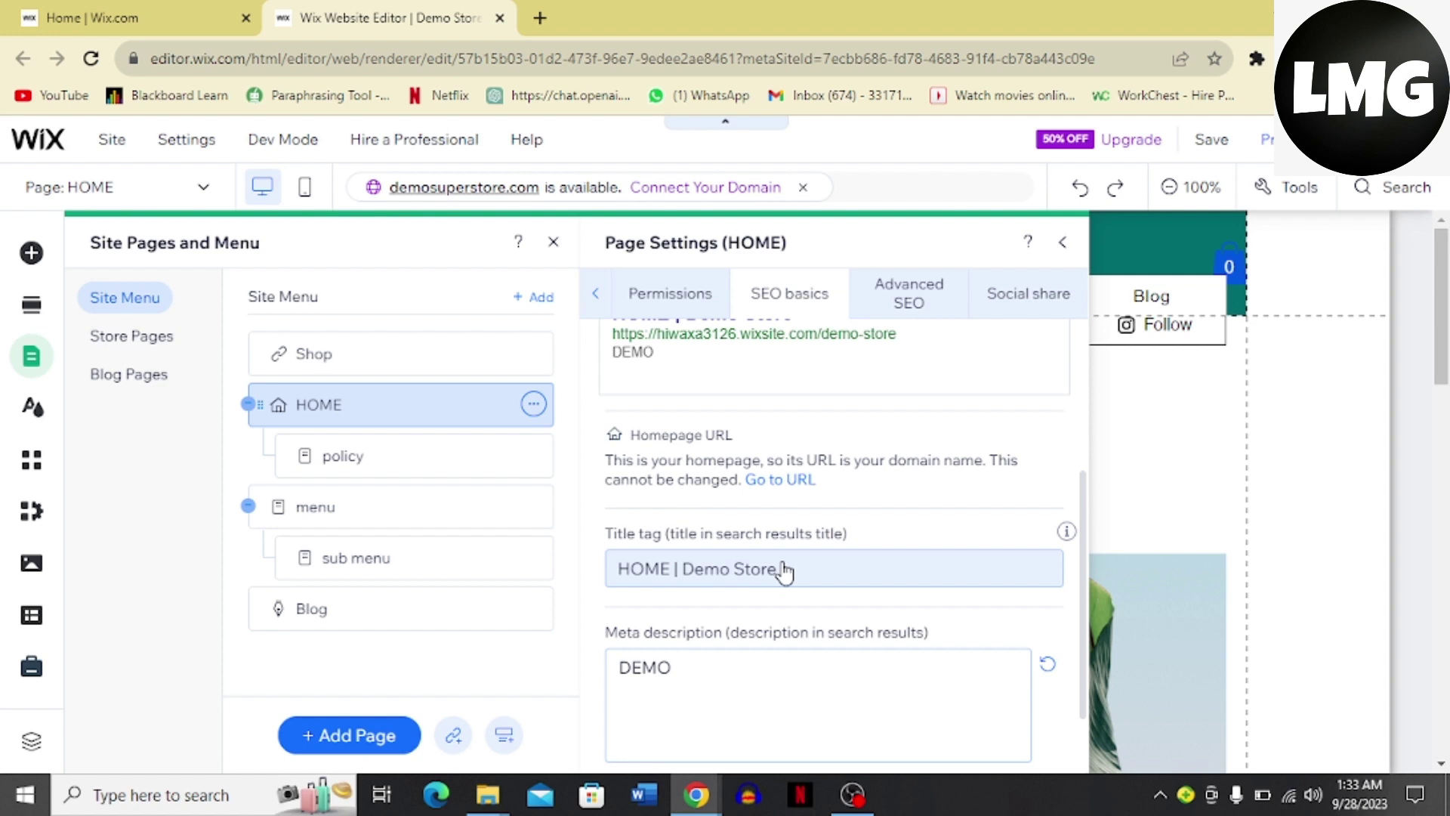
{"action": "double_click", "coordinate": [790, 568]}
{"action": "key", "text": "BackSpace"}
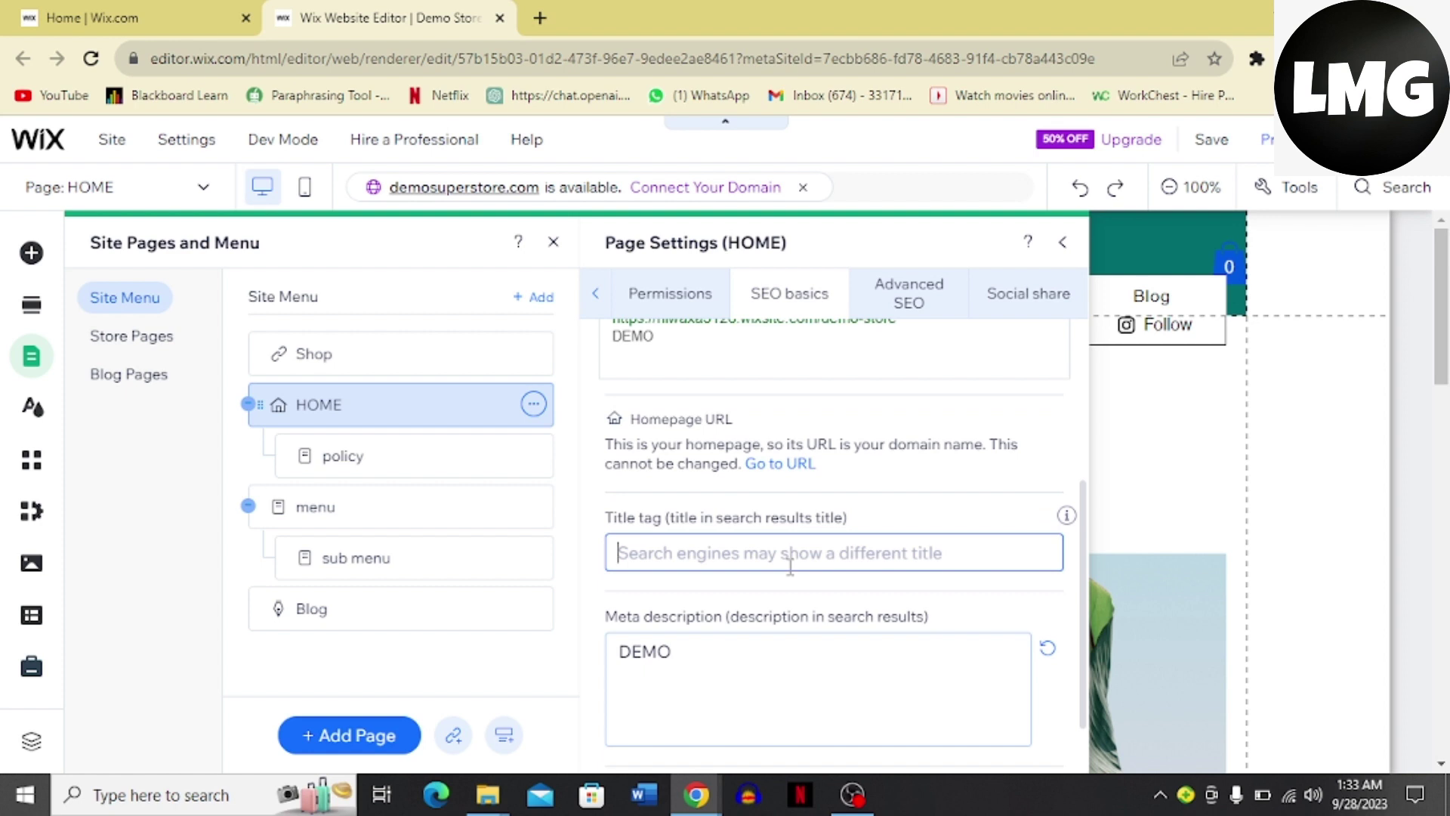
{"action": "type", "text": "ne"}
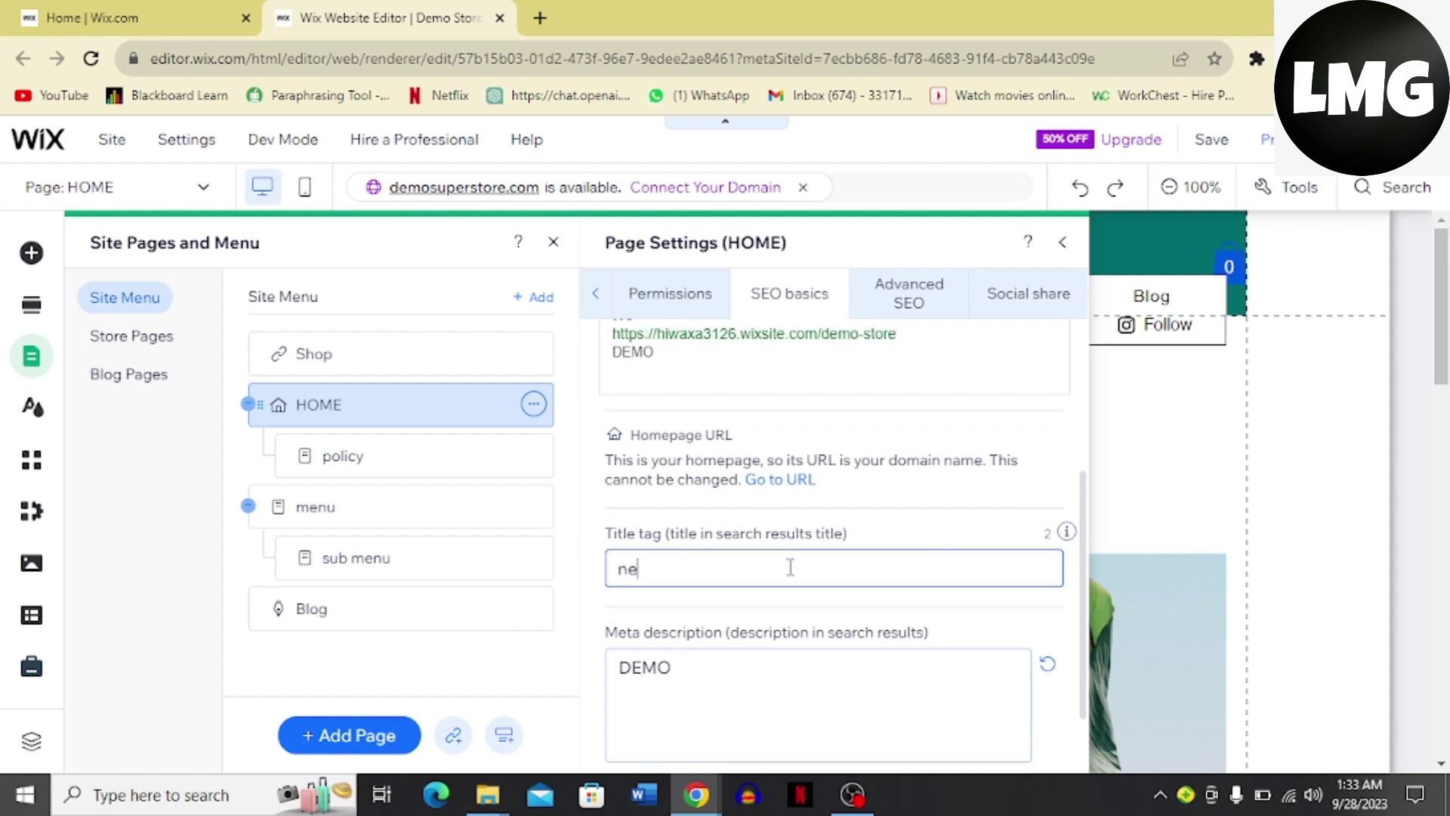
{"action": "type", "text": "w name"}
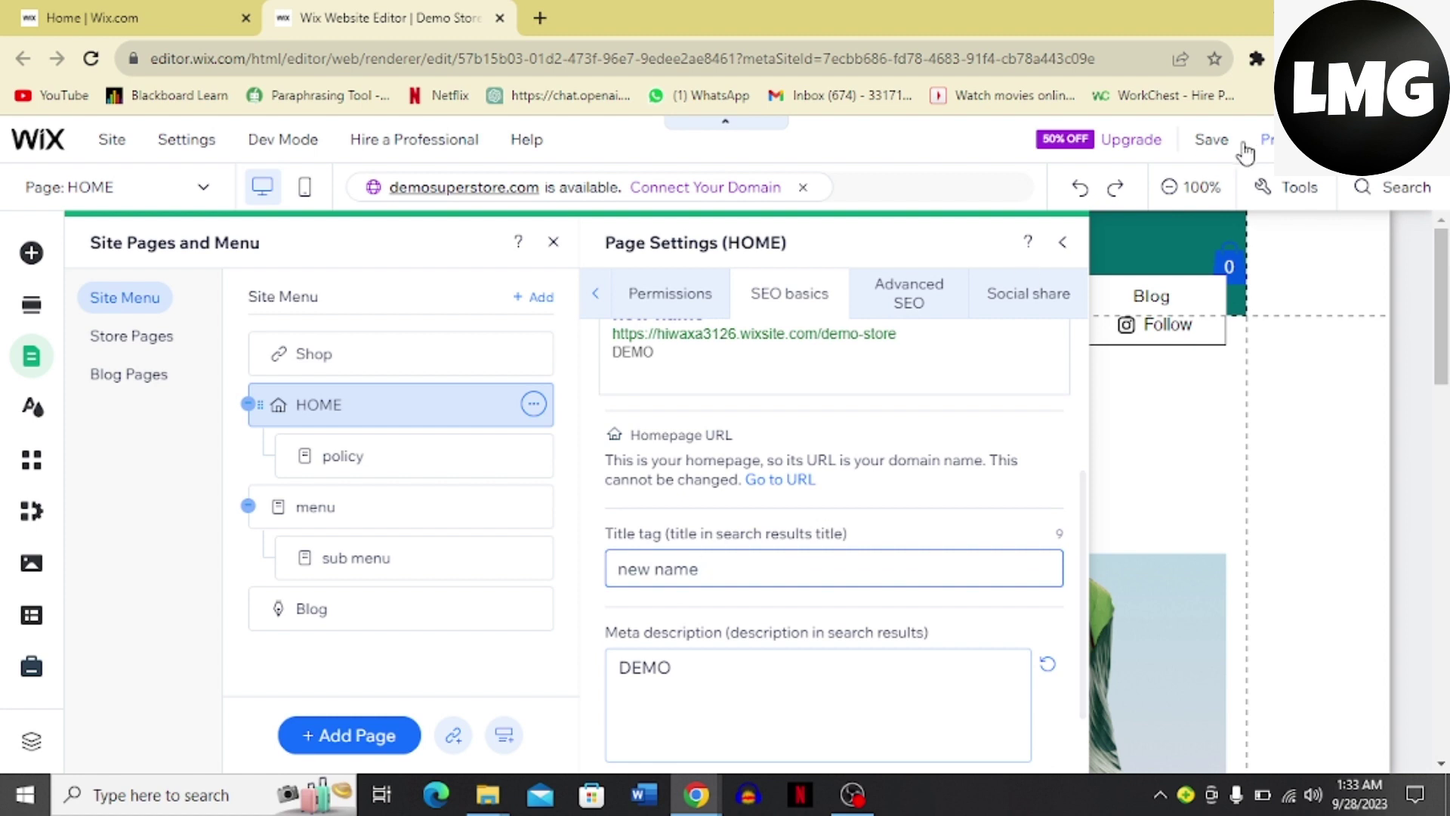
Step: Save the site with Ctrl+S and publish it live with Ctrl+Alt+P
{"action": "key", "text": "ctrl+s"}
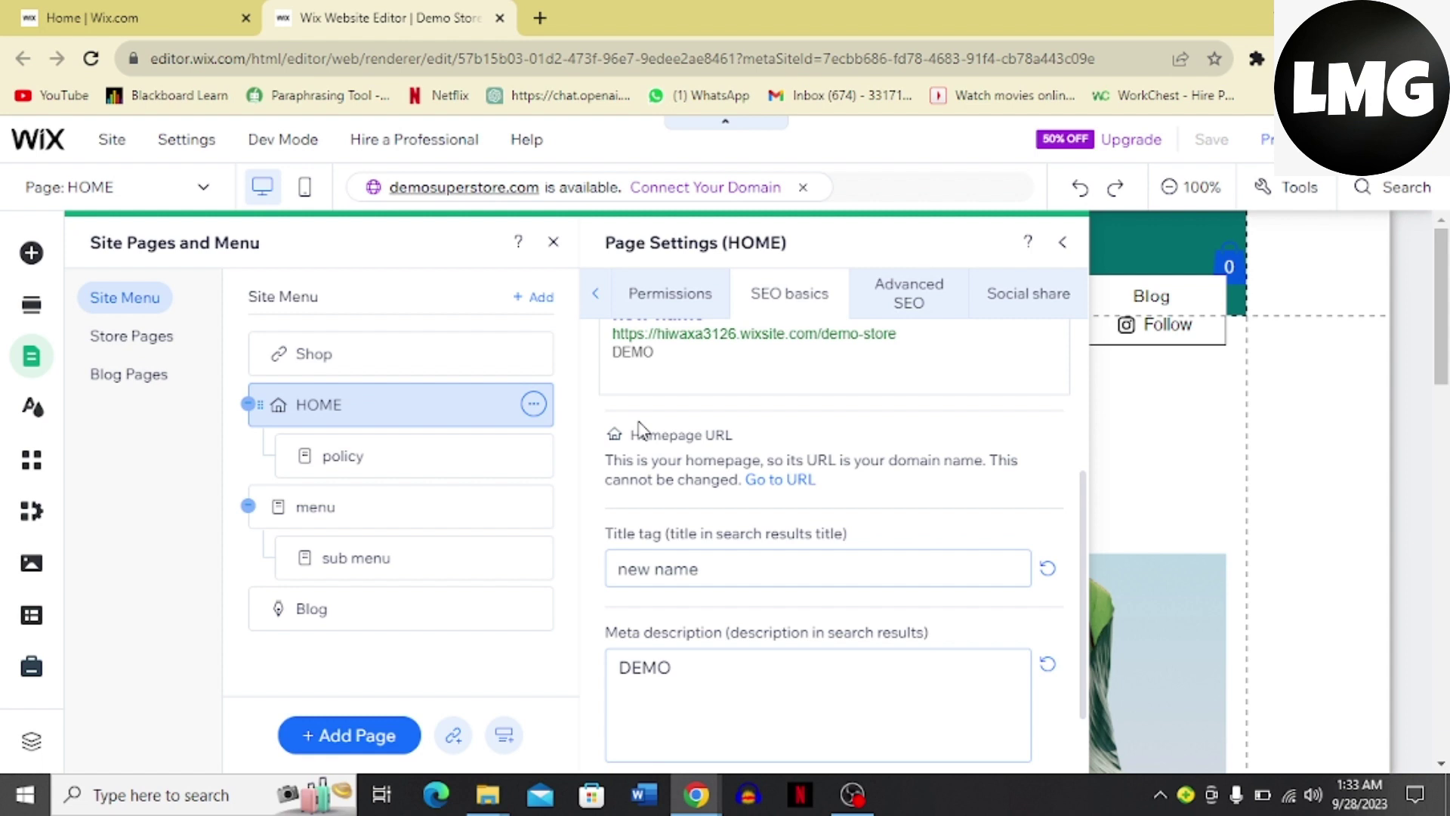
{"action": "key", "text": "ctrl+alt+p"}
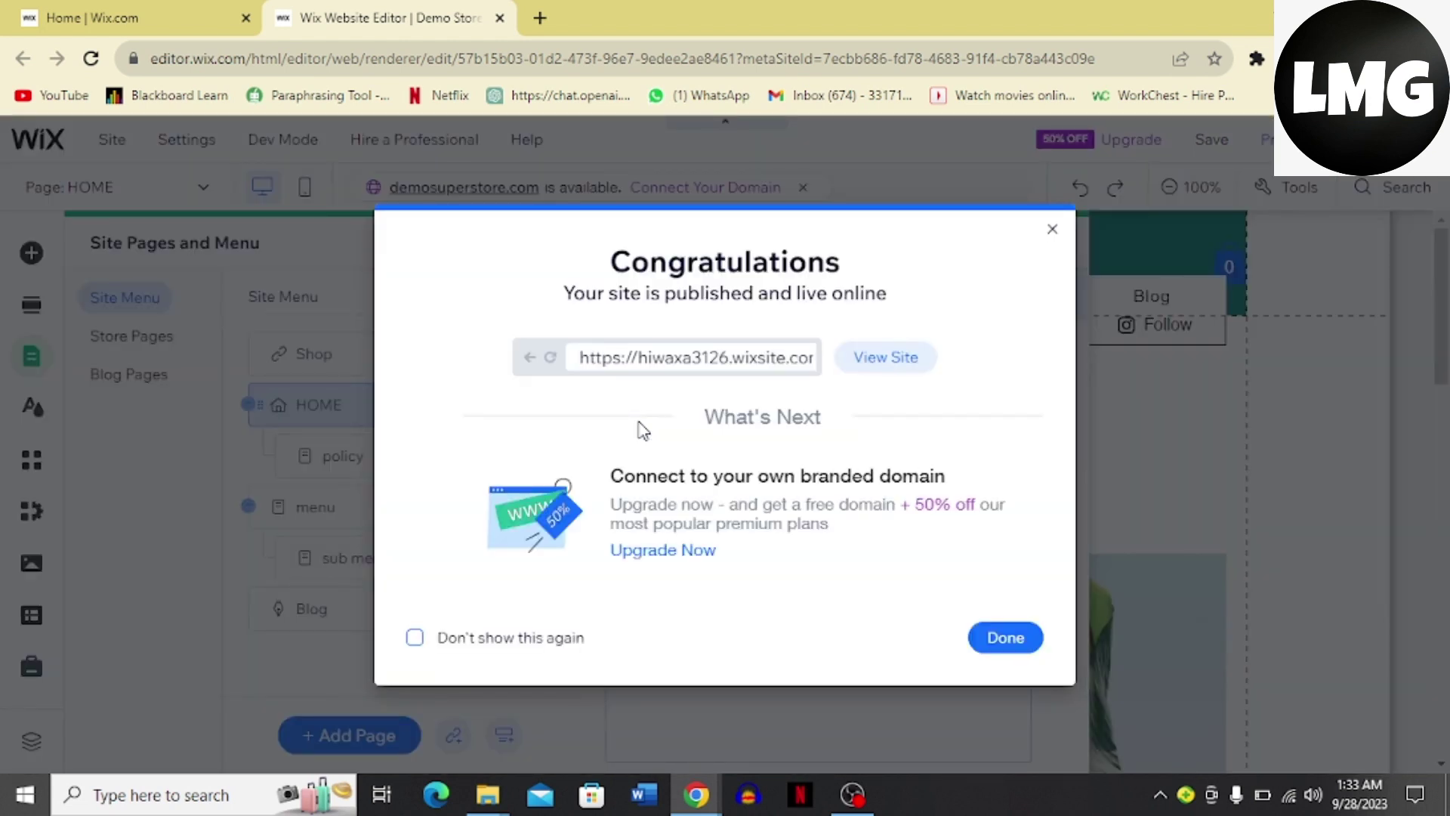